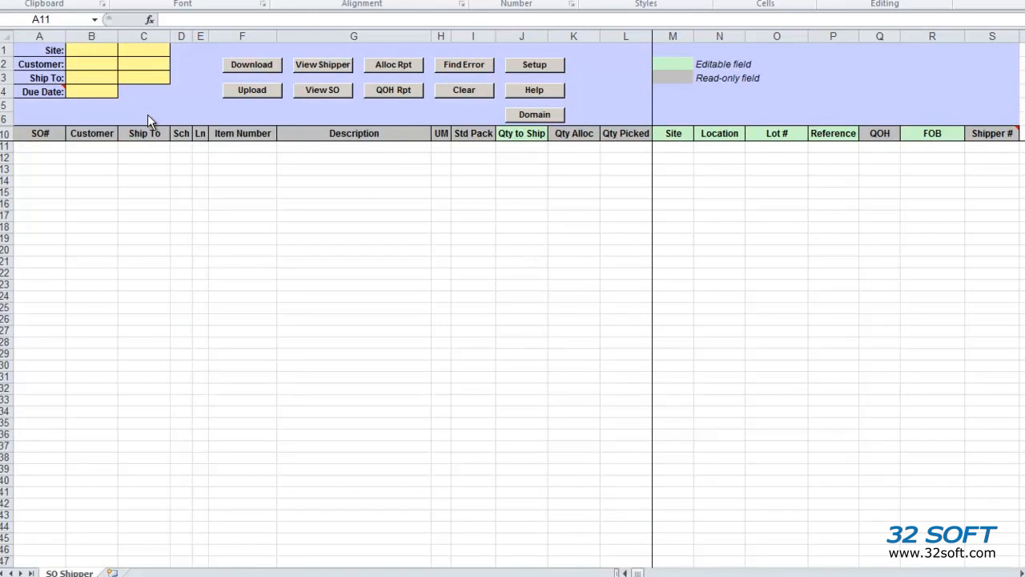
Select the TEST database as the QAD connection
{"action": "left_click", "coordinate": [534, 64]}
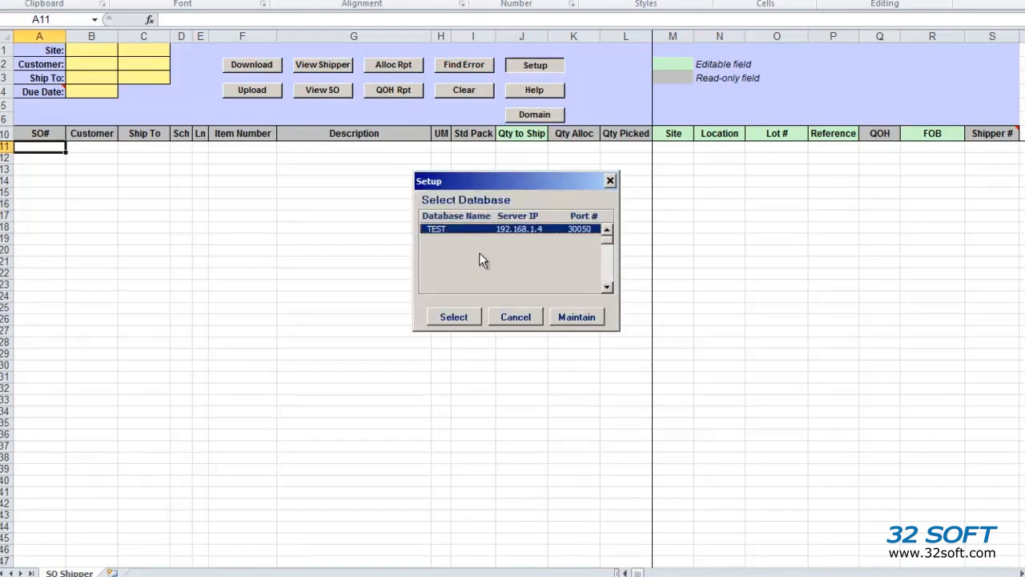
{"action": "left_click", "coordinate": [462, 313]}
{"action": "left_click", "coordinate": [549, 299]}
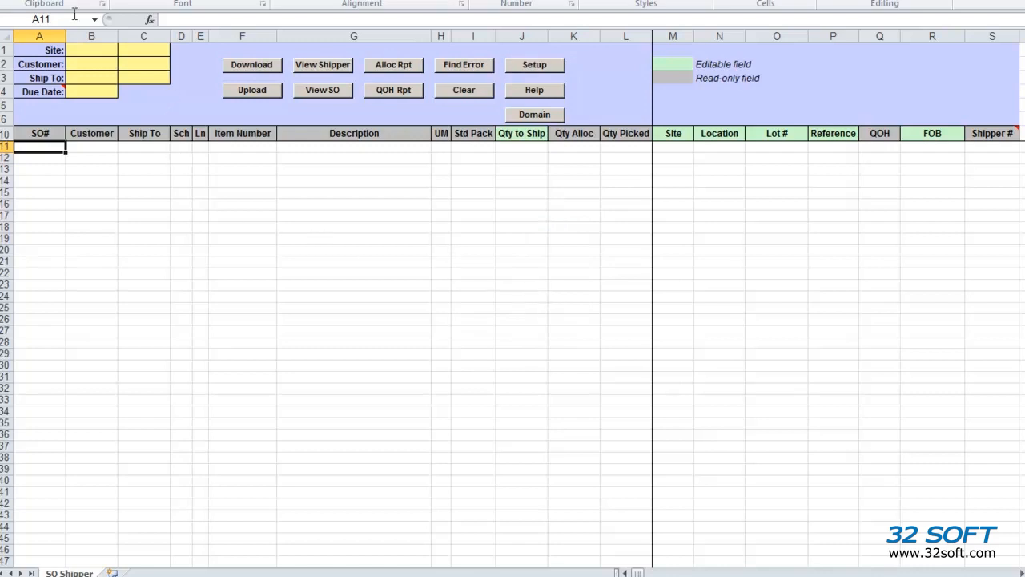
Enter site 10000, customer 10010001 and due date 3/5/2015, then download the sales order lines
{"action": "left_click", "coordinate": [103, 48]}
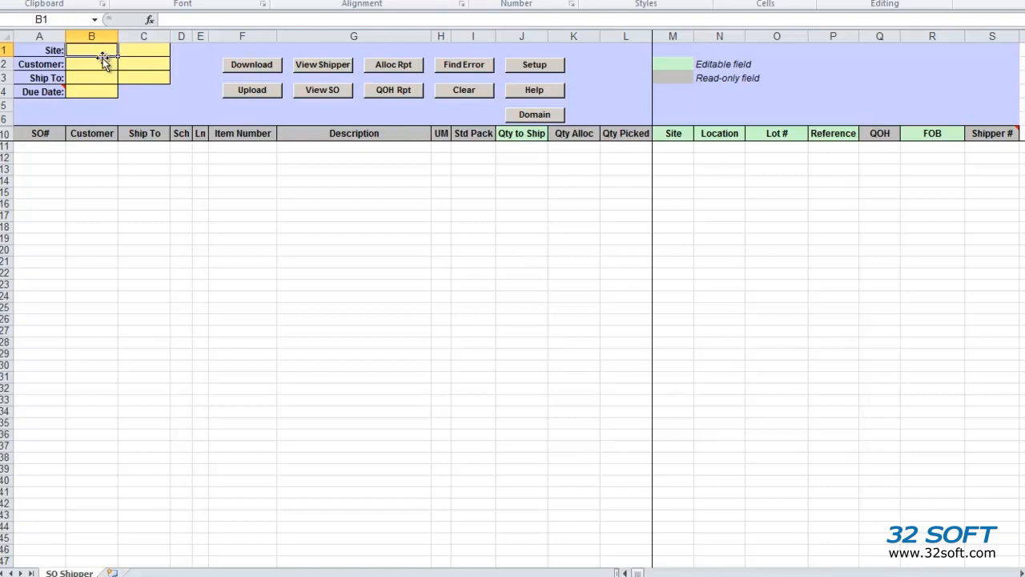
{"action": "type", "text": "10000"}
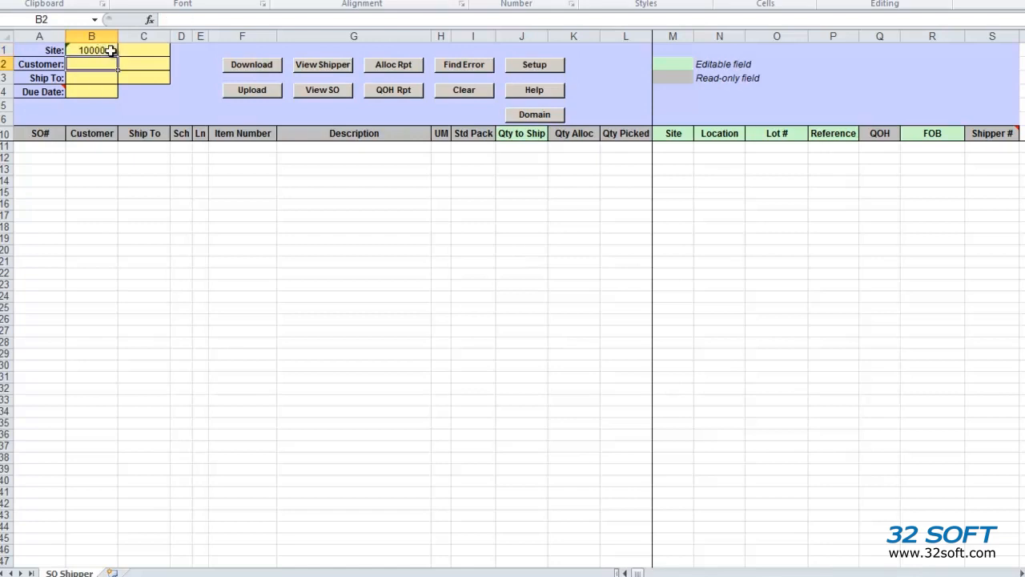
{"action": "key", "text": "Return"}
{"action": "type", "text": "10010001"}
{"action": "key", "text": "Tab"}
{"action": "key", "text": "Down"}
{"action": "key", "text": "Down"}
{"action": "key", "text": "Left"}
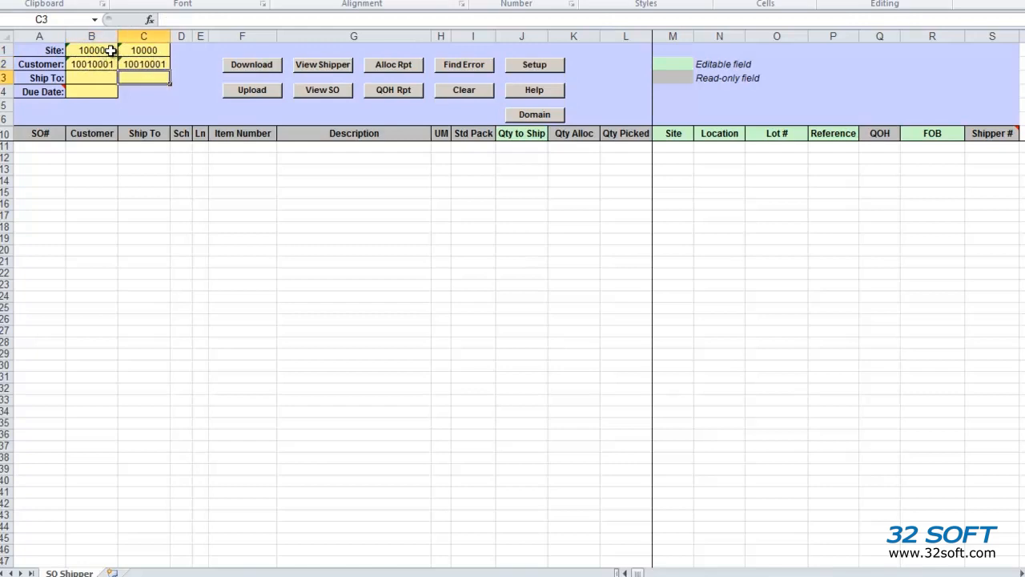
{"action": "type", "text": "3/5/2015"}
{"action": "key", "text": "Return"}
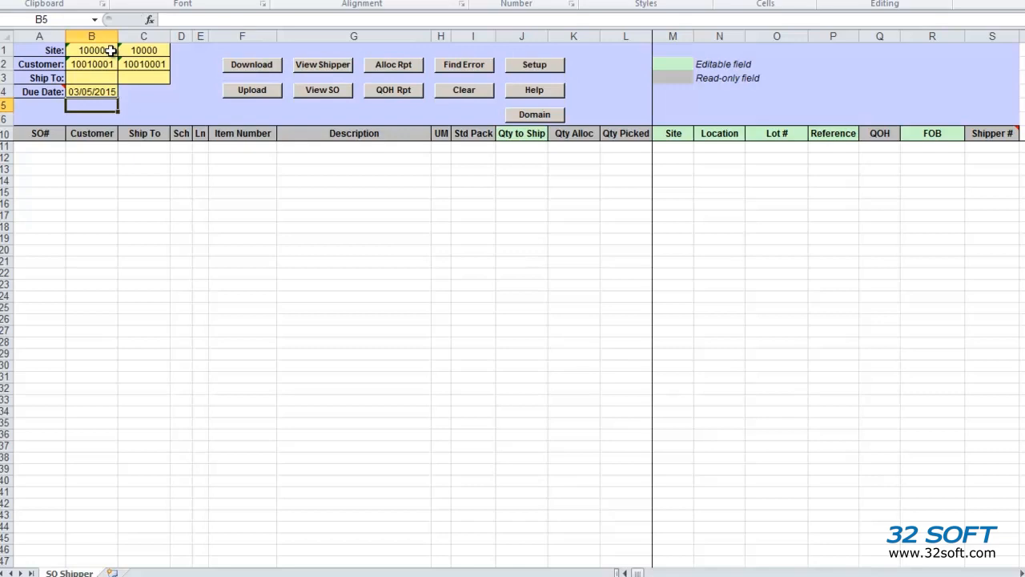
{"action": "left_click", "coordinate": [268, 64]}
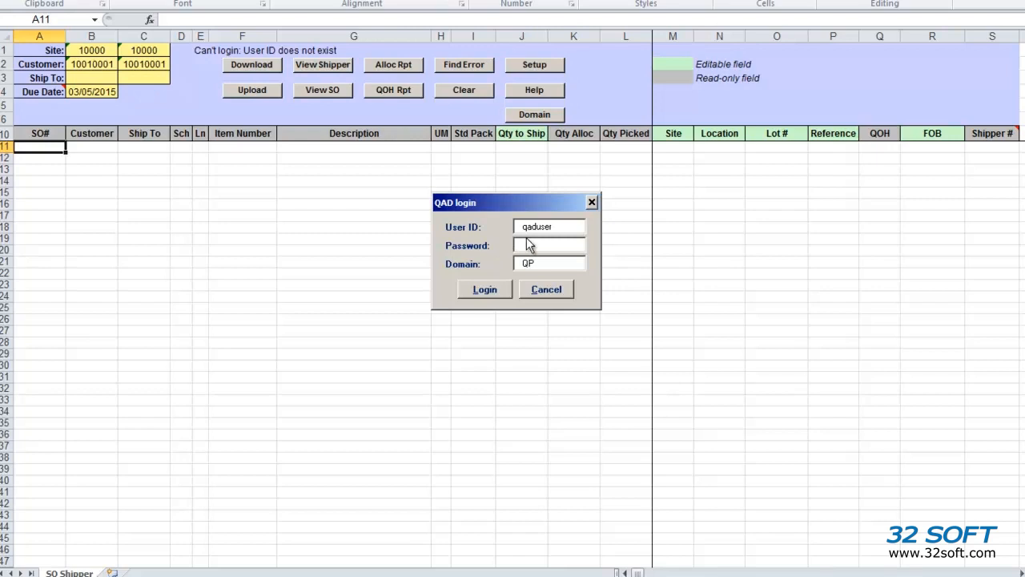
Log in to QAD with the user ID and password so the sales order download continues
{"action": "left_click_drag", "start_coordinate": [565, 225], "coordinate": [460, 230]}
{"action": "type", "text": "mfg"}
{"action": "key", "text": "Tab"}
{"action": "type", "text": "qad"}
{"action": "key", "text": "Return"}
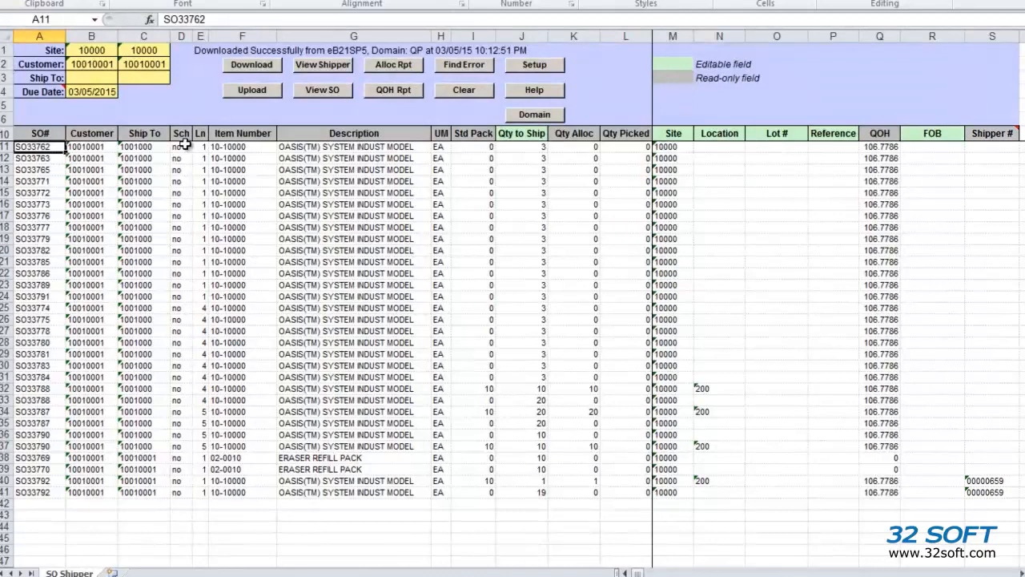
Review the Sch, Std Pack, Qty to Ship, allocation and location values, then select rows 11–31
{"action": "left_click", "coordinate": [184, 147]}
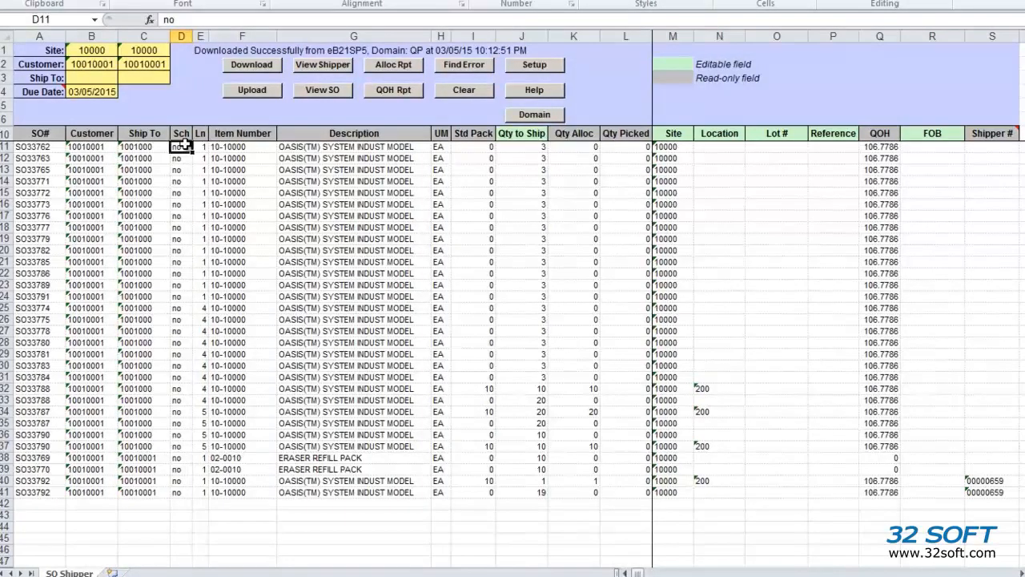
{"action": "left_click", "coordinate": [487, 150]}
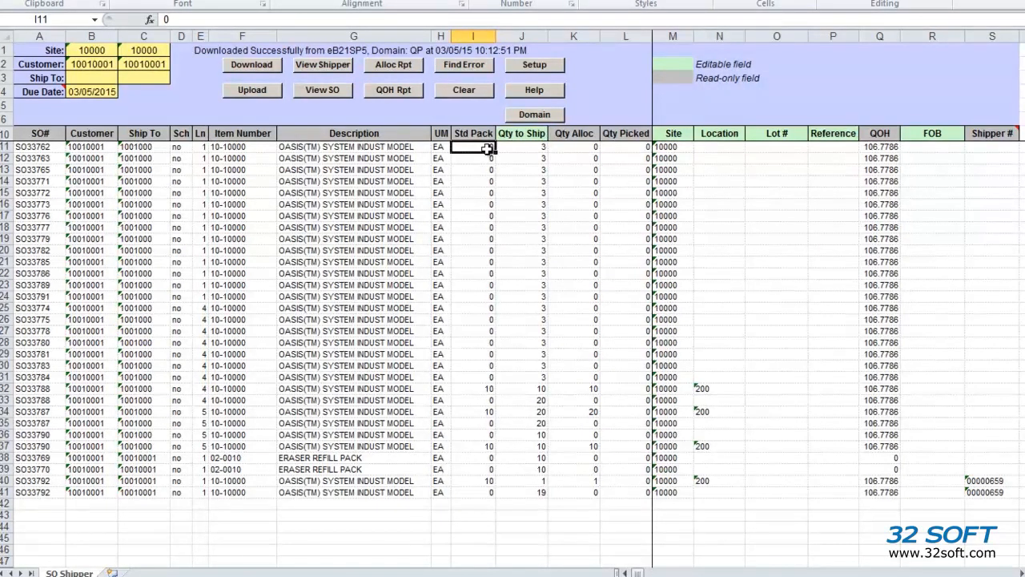
{"action": "left_click", "coordinate": [537, 152]}
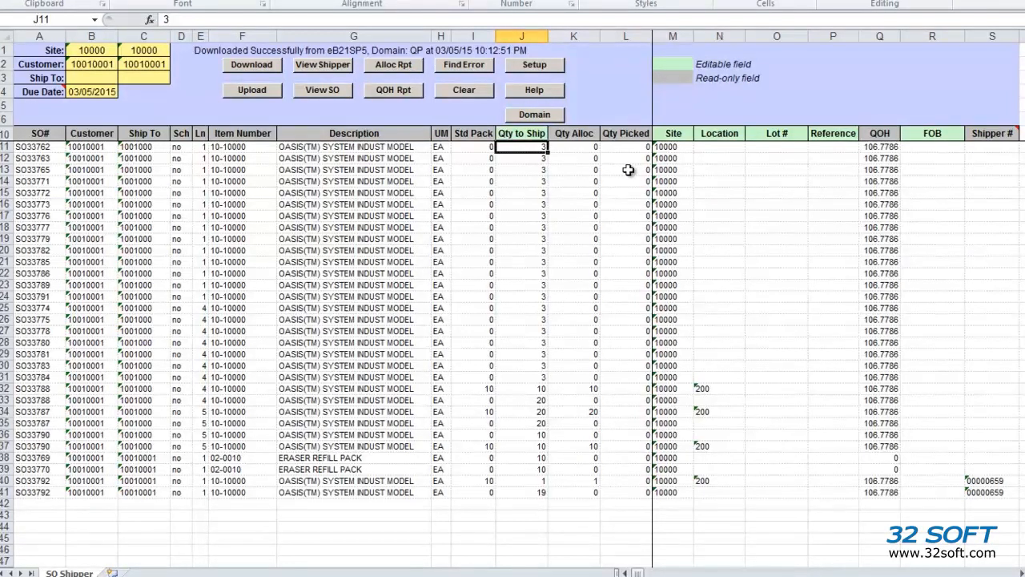
{"action": "left_click", "coordinate": [590, 390]}
{"action": "left_click", "coordinate": [591, 412]}
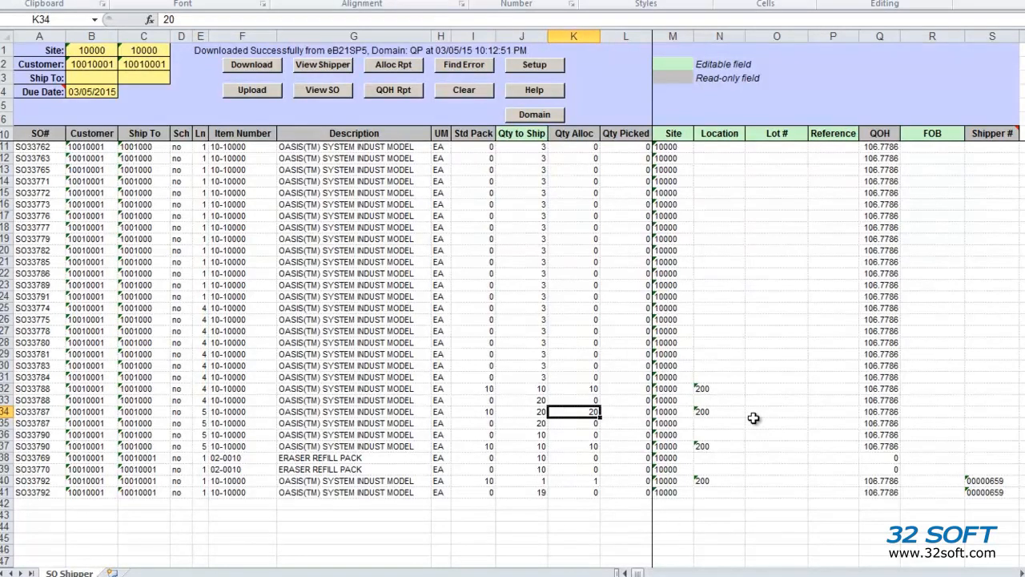
{"action": "left_click", "coordinate": [708, 390]}
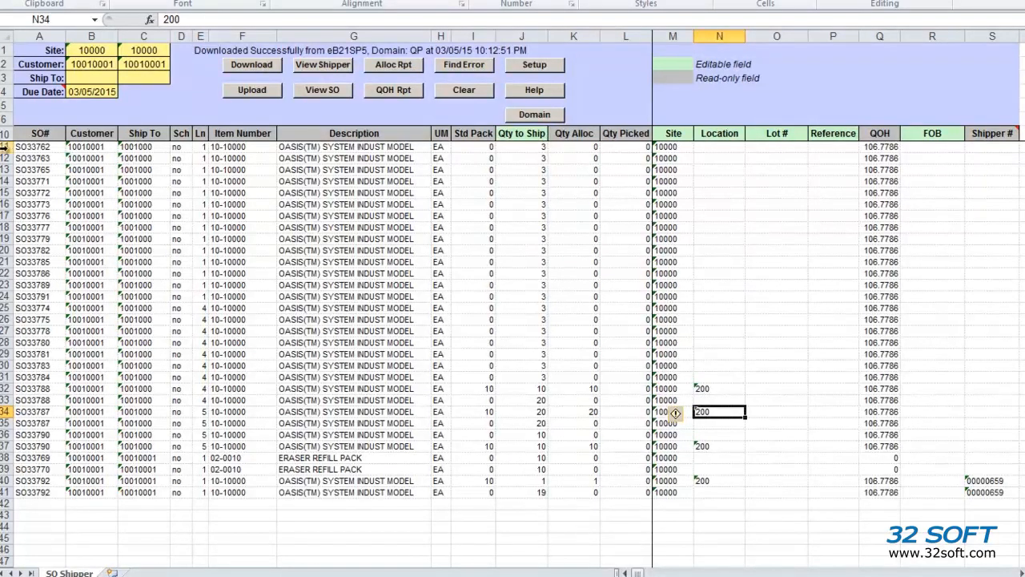
{"action": "left_click_drag", "start_coordinate": [4, 146], "coordinate": [18, 375]}
Delete rows 11–31, the duplicate SO33788 line and the extra SO33787/SO33790 lines
{"action": "right_click", "coordinate": [5, 378]}
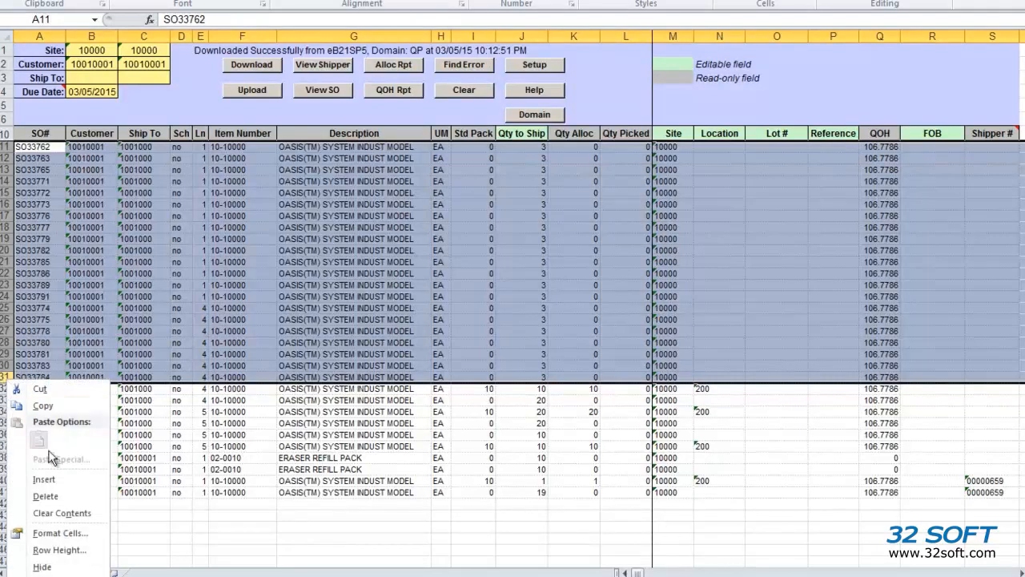
{"action": "left_click", "coordinate": [46, 496]}
{"action": "left_click", "coordinate": [719, 159]}
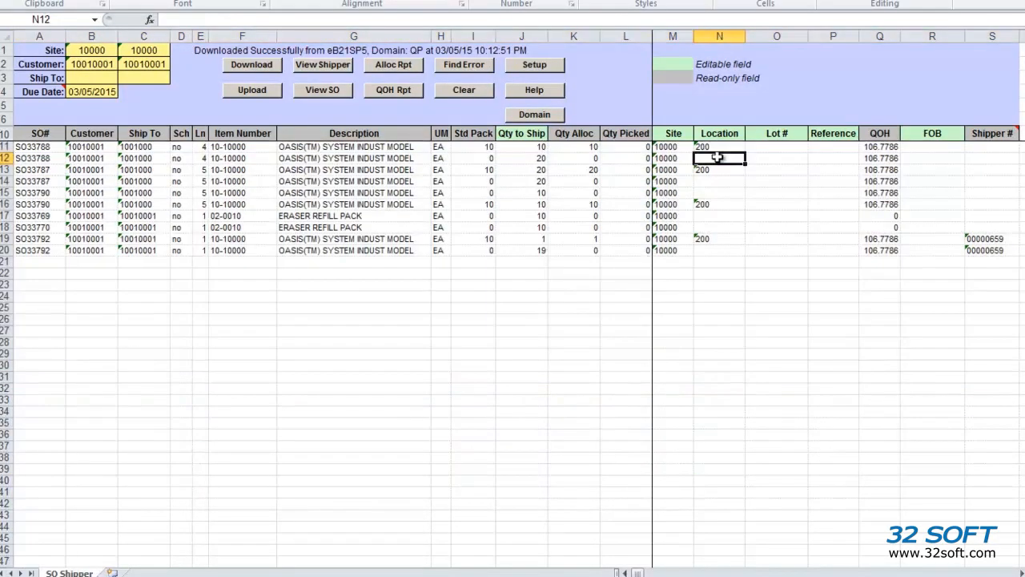
{"action": "right_click", "coordinate": [7, 159]}
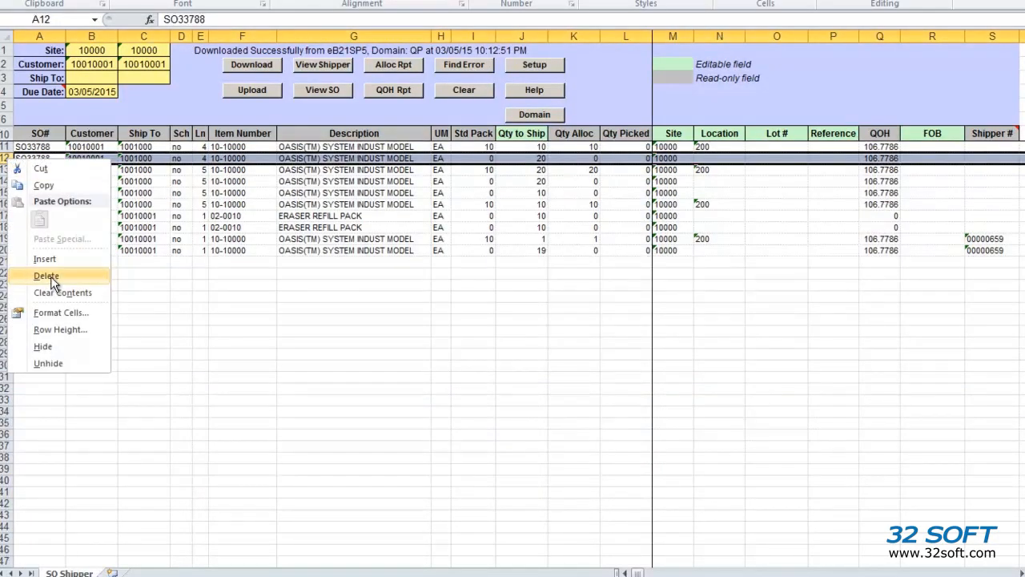
{"action": "left_click", "coordinate": [46, 276]}
{"action": "left_click_drag", "start_coordinate": [4, 169], "coordinate": [4, 181]}
{"action": "right_click", "coordinate": [7, 172]}
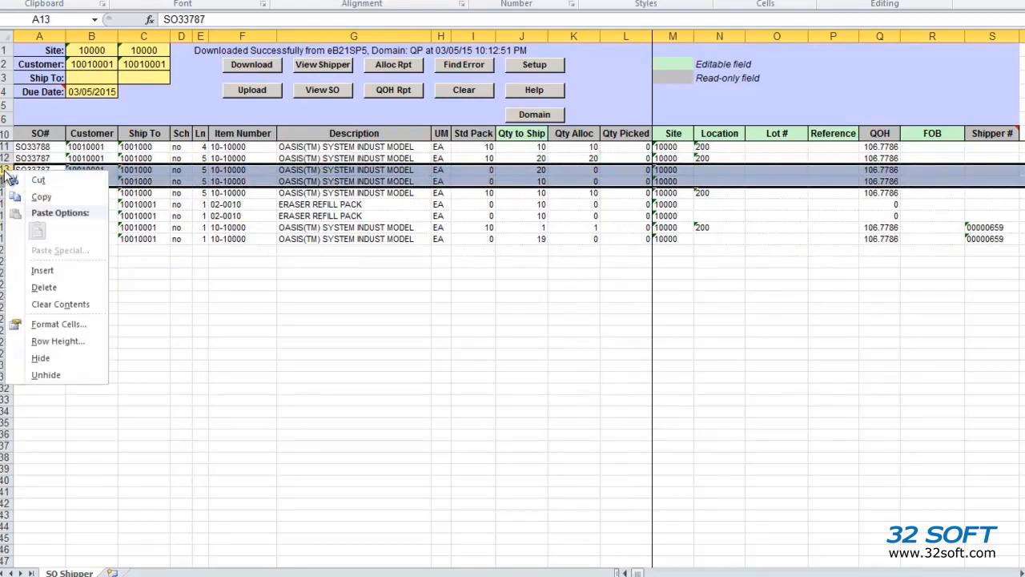
{"action": "left_click", "coordinate": [43, 287]}
Enter 1o as the last line's quantity to ship and set row 13's location to 100
{"action": "left_click", "coordinate": [535, 183]}
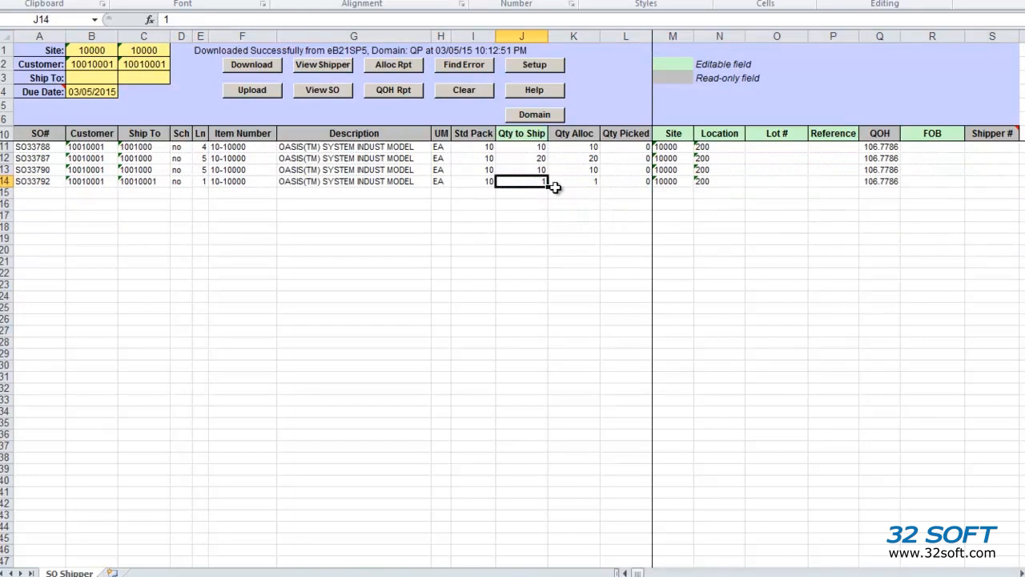
{"action": "type", "text": "1o"}
{"action": "key", "text": "Tab"}
{"action": "key", "text": "Tab"}
{"action": "key", "text": "Tab"}
{"action": "key", "text": "Tab"}
{"action": "key", "text": "Up"}
{"action": "type", "text": "100"}
{"action": "key", "text": "Up"}
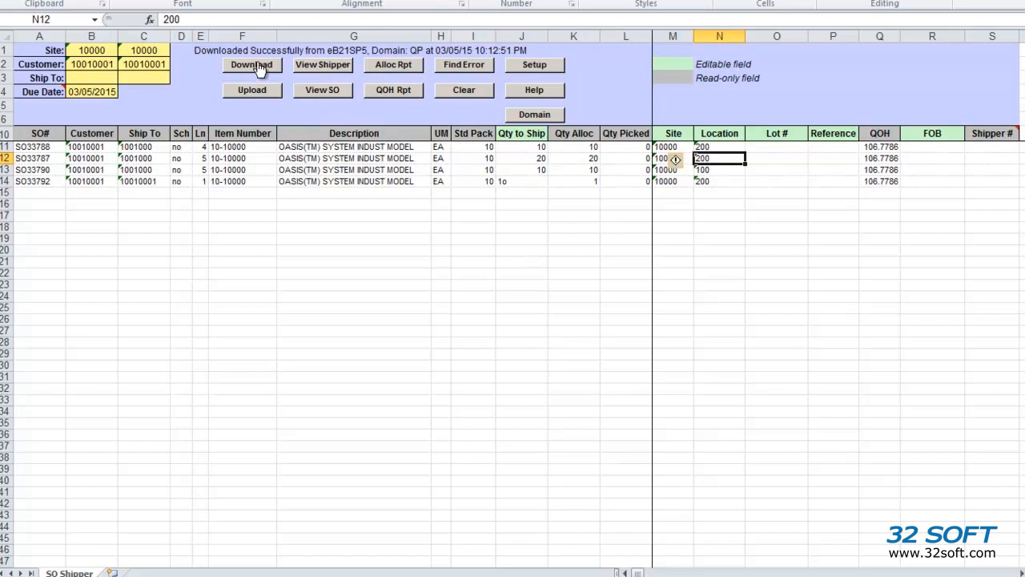
Upload the four order lines, review the errors for N13 and J14, and close the report
{"action": "left_click", "coordinate": [258, 90]}
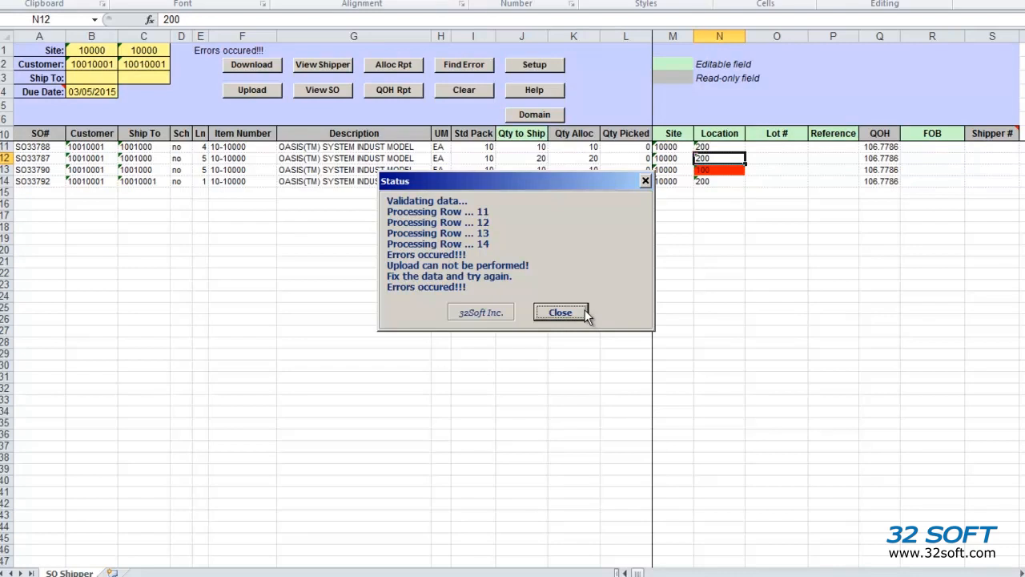
{"action": "left_click_drag", "start_coordinate": [575, 187], "coordinate": [580, 246]}
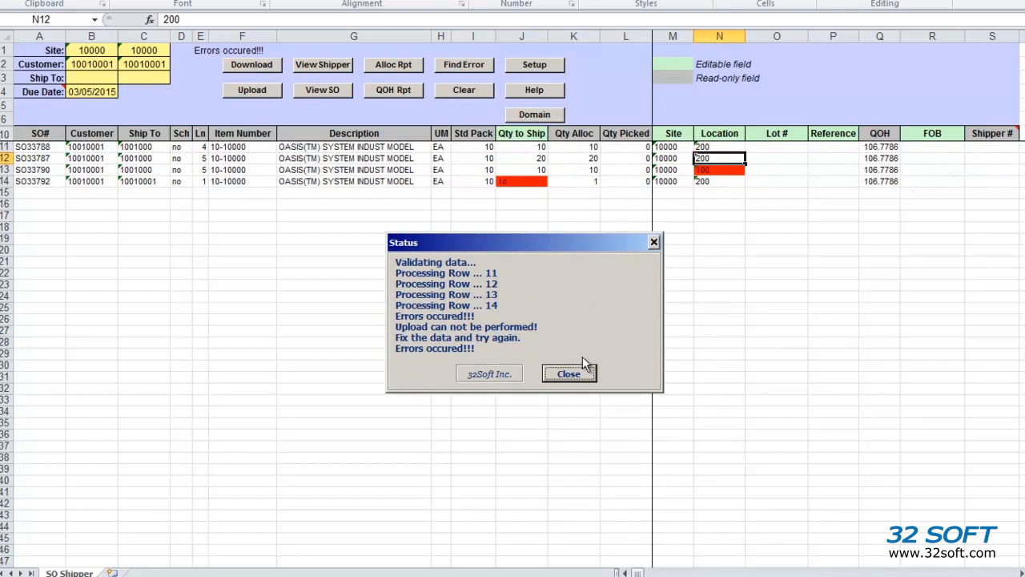
{"action": "left_click", "coordinate": [591, 376]}
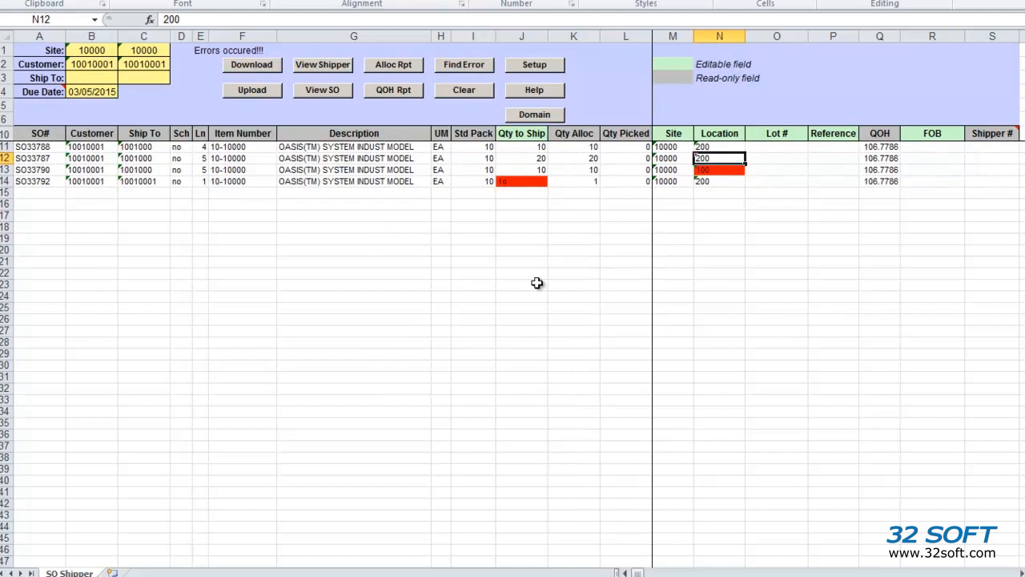
Jump to the flagged Location in N13 and change it to 200
{"action": "left_click", "coordinate": [457, 70]}
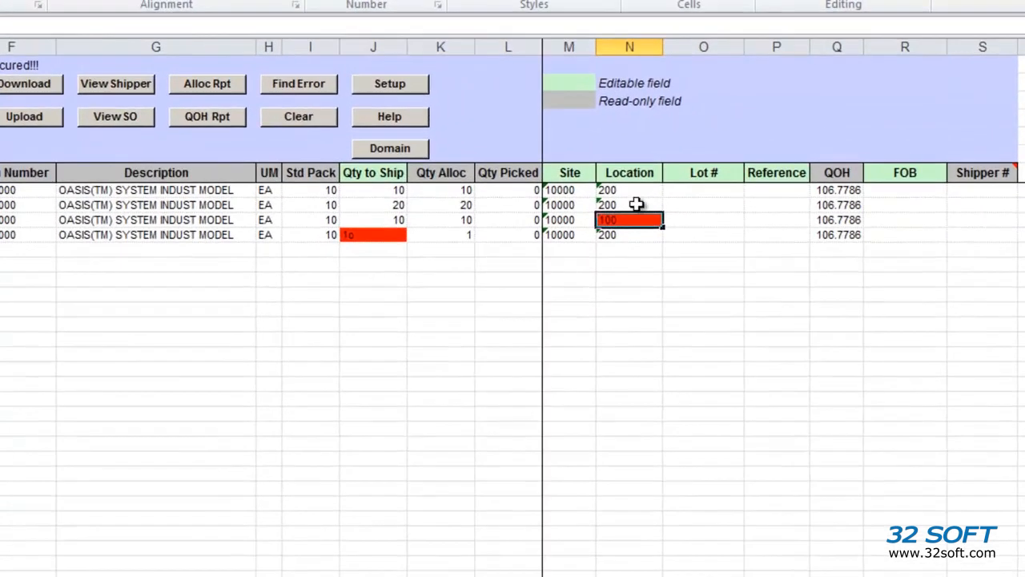
{"action": "mouse_move", "coordinate": [632, 218]}
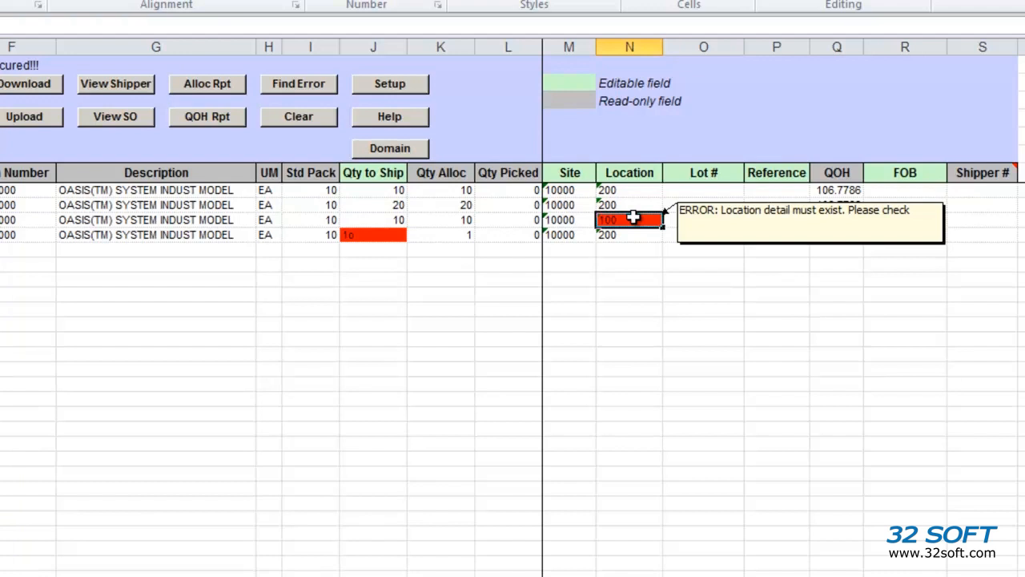
{"action": "type", "text": "200"}
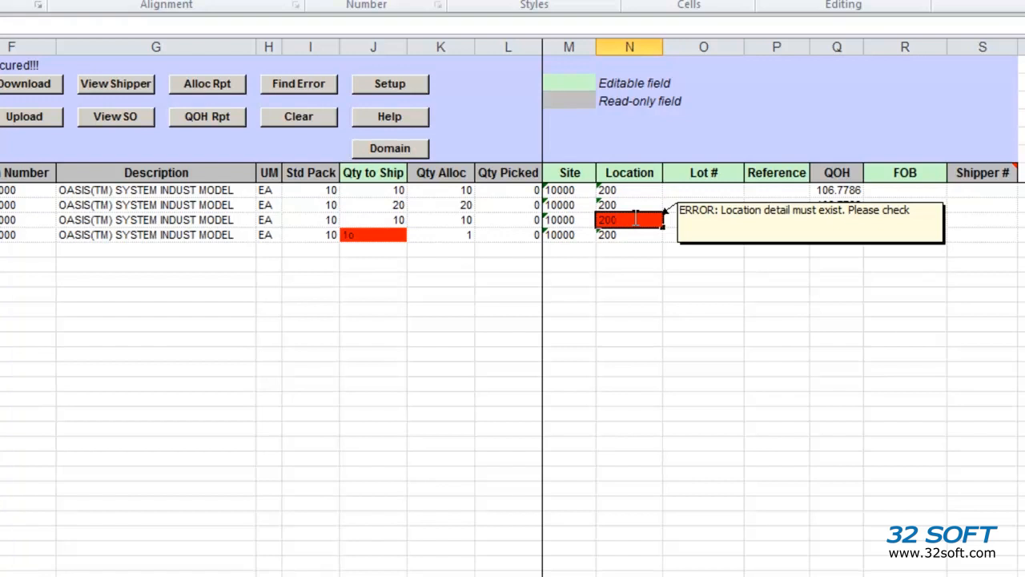
{"action": "key", "text": "Tab"}
Jump to the next flagged error and begin editing the Qty to Ship in J14
{"action": "left_click", "coordinate": [298, 84]}
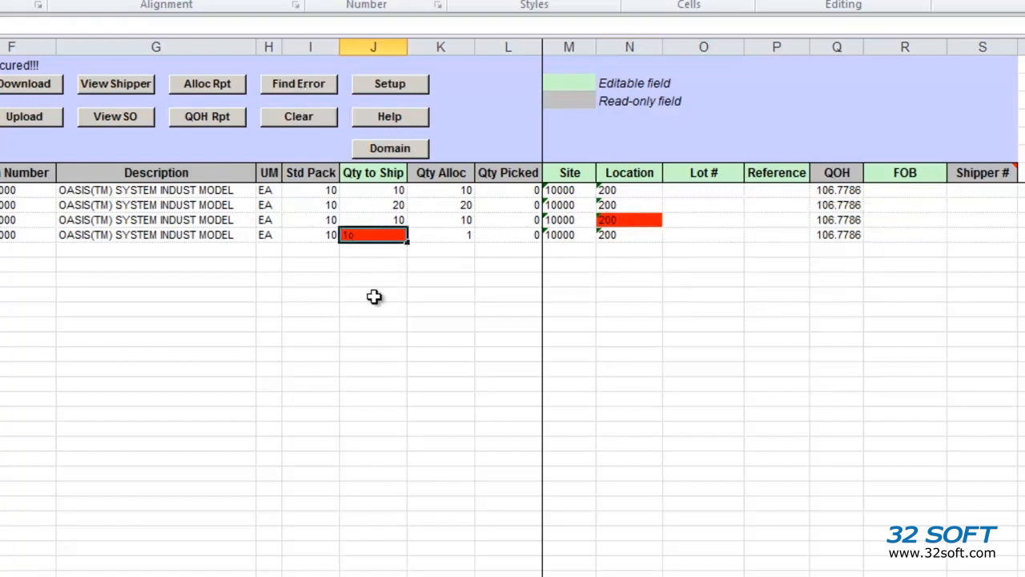
{"action": "mouse_move", "coordinate": [365, 237]}
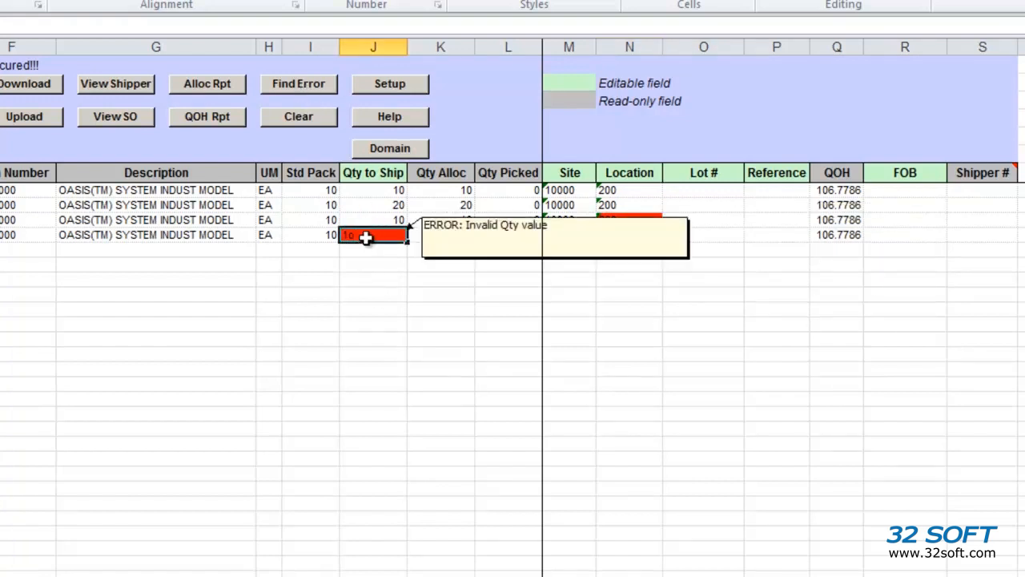
{"action": "double_click", "coordinate": [365, 237]}
Commit J14's quantity of 10, close the successful upload report, and select shipper numbers S11:S14
{"action": "key", "text": "Return"}
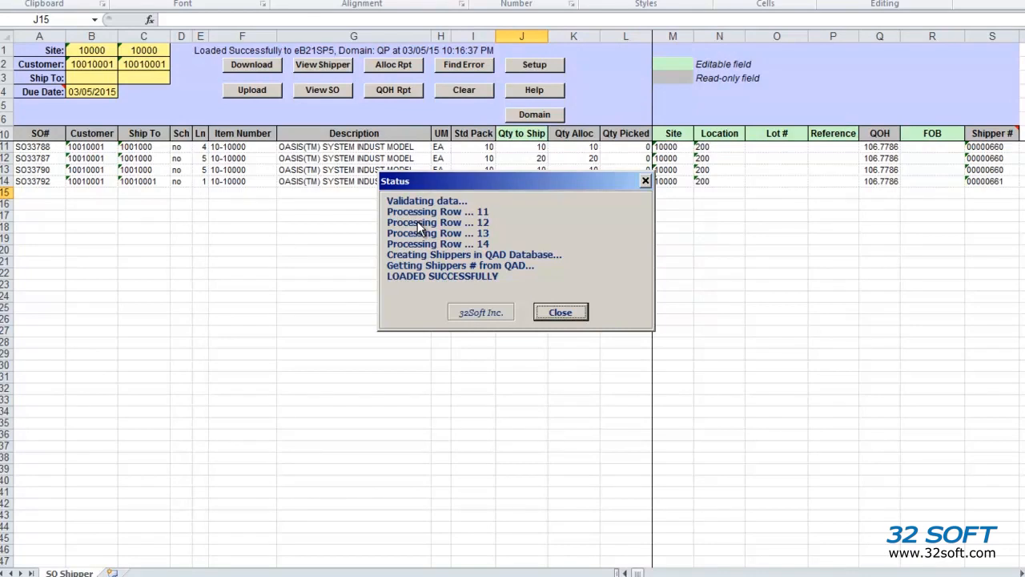
{"action": "left_click", "coordinate": [560, 312]}
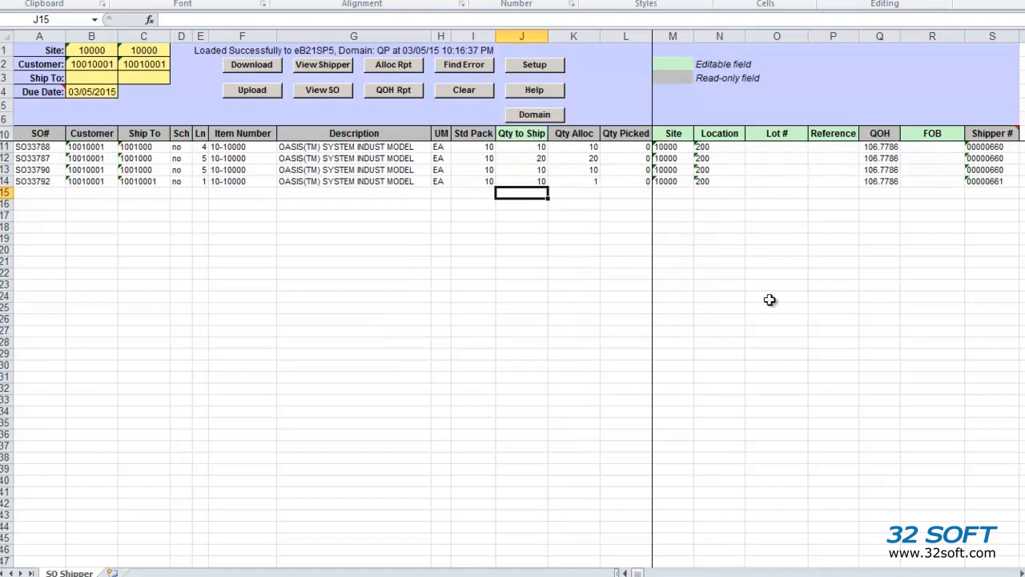
{"action": "left_click_drag", "start_coordinate": [989, 149], "coordinate": [989, 181]}
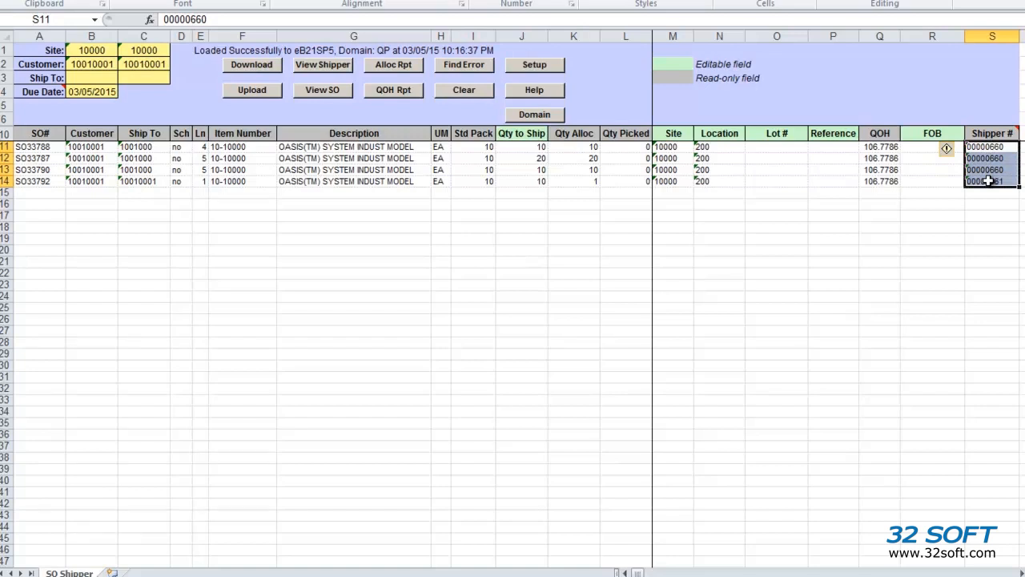
{"action": "left_click", "coordinate": [336, 66]}
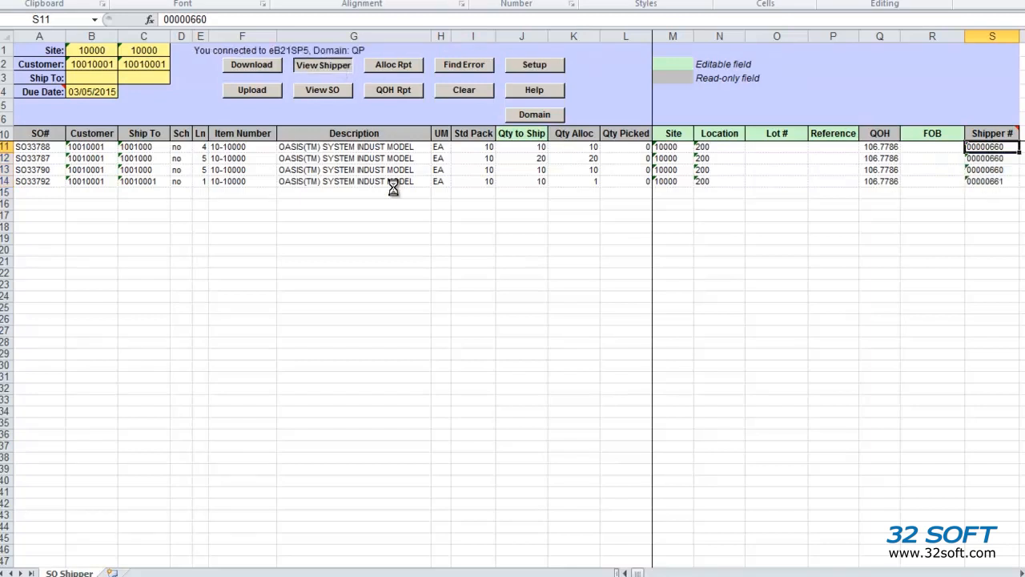
{"action": "left_click_drag", "start_coordinate": [741, 162], "coordinate": [739, 350]}
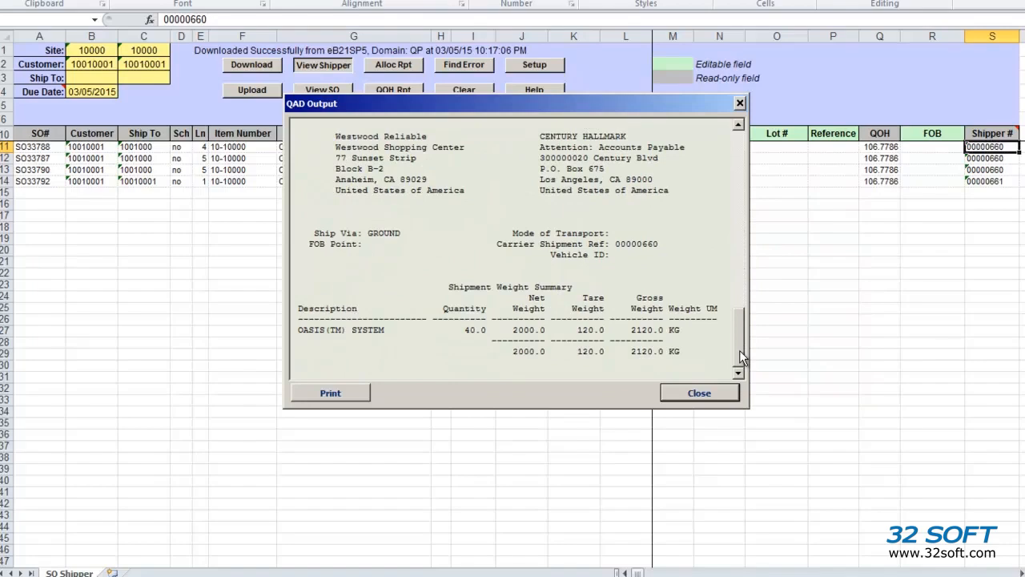
{"action": "left_click", "coordinate": [337, 91]}
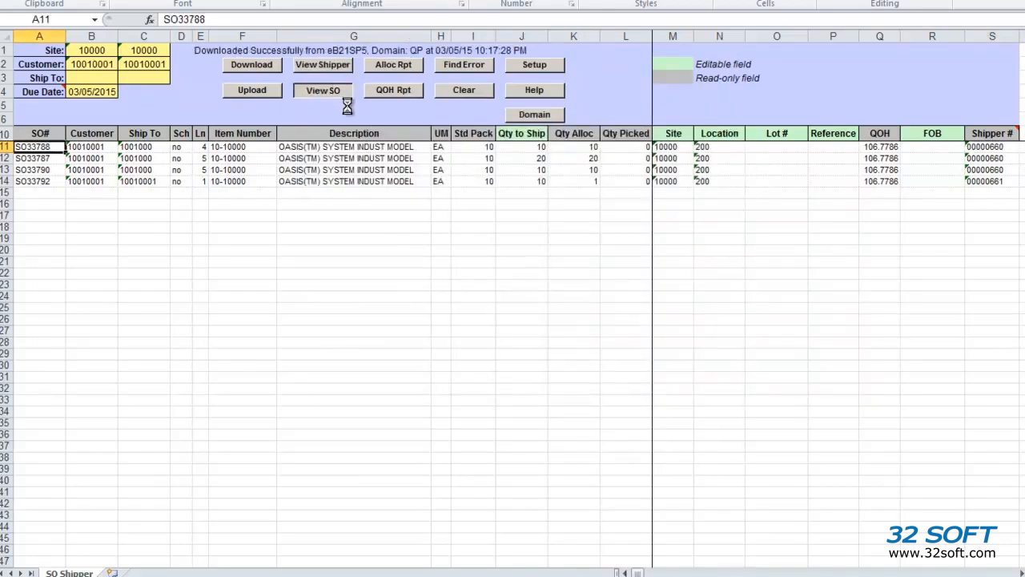
{"action": "left_click", "coordinate": [700, 397]}
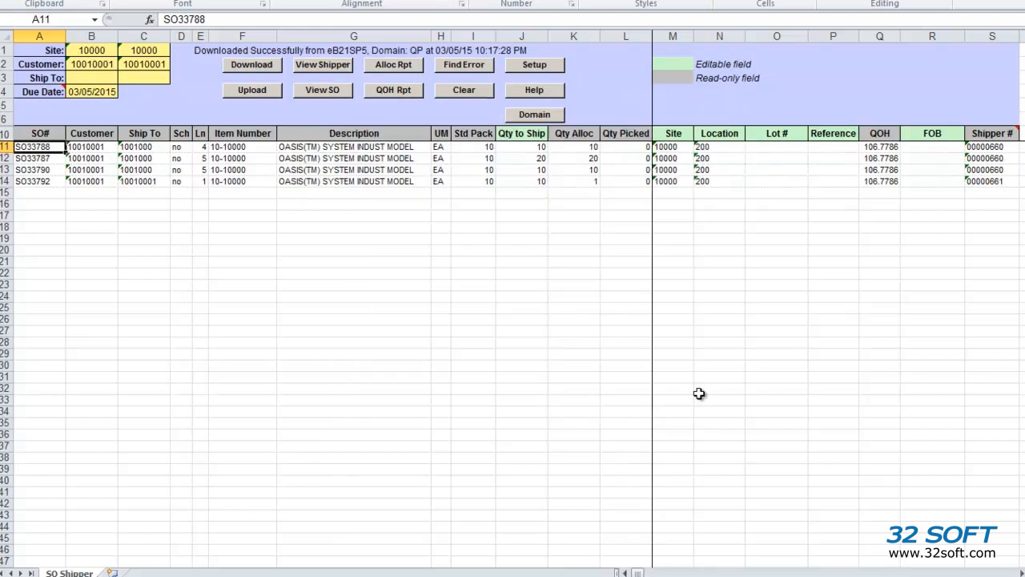
{"action": "left_click", "coordinate": [394, 64]}
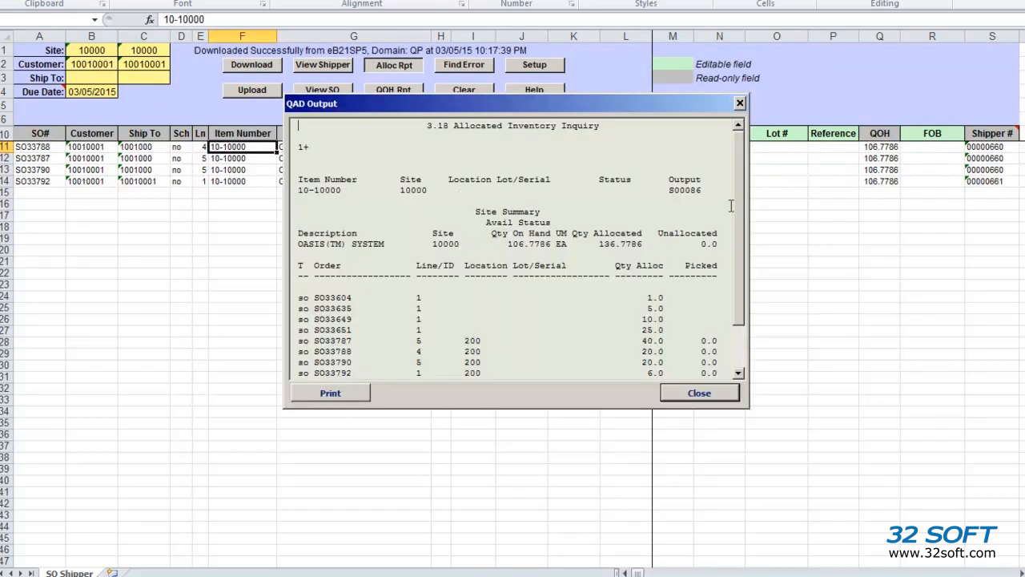
{"action": "scroll", "coordinate": [737, 194], "scroll_direction": "down", "scroll_amount": 2}
{"action": "scroll", "coordinate": [732, 156], "scroll_direction": "up", "scroll_amount": 2}
{"action": "left_click", "coordinate": [699, 394]}
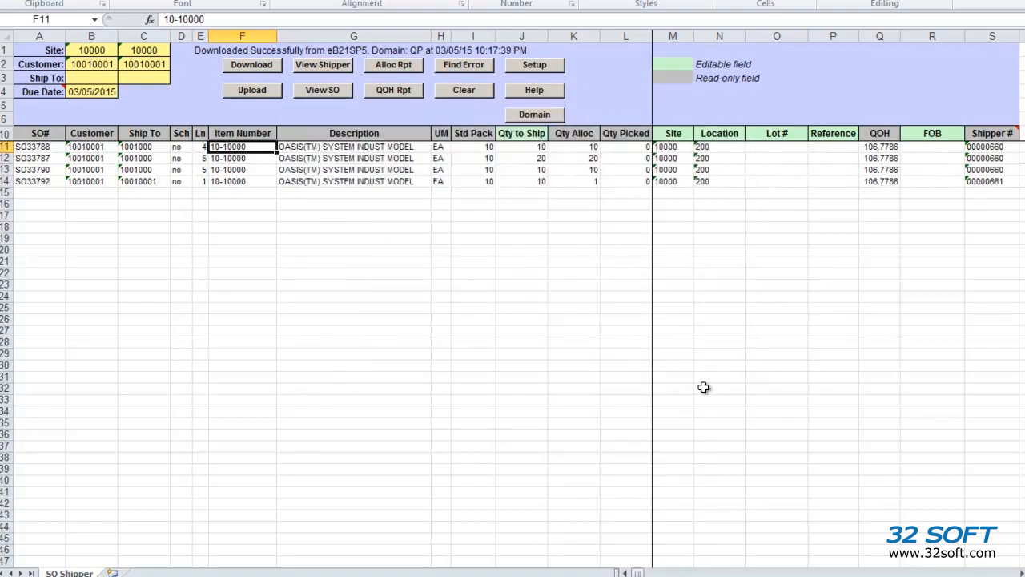
{"action": "left_click", "coordinate": [395, 92]}
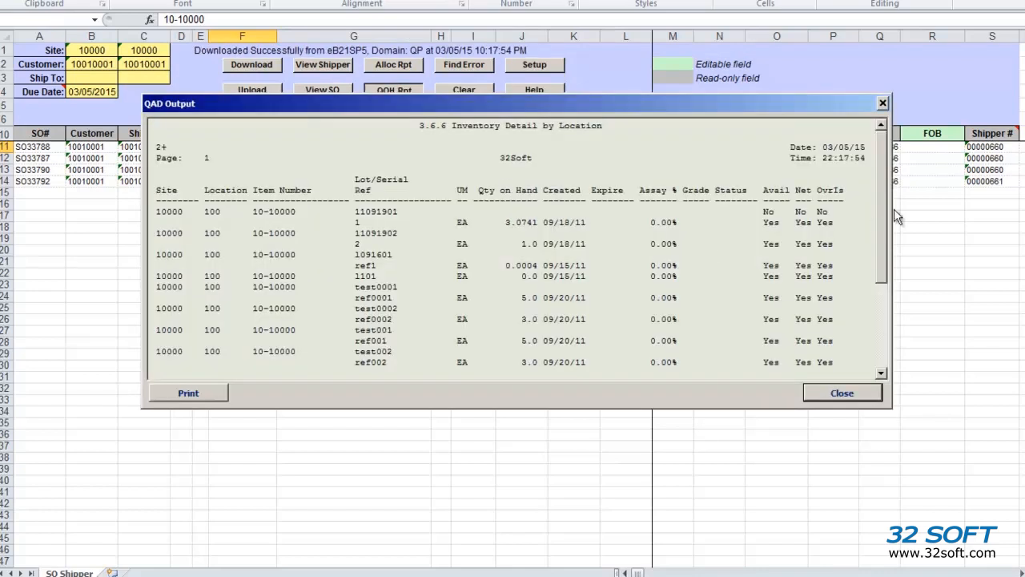
{"action": "mouse_move", "coordinate": [882, 169]}
{"action": "left_mouse_down"}
{"action": "mouse_move", "coordinate": [881, 276]}
{"action": "mouse_move", "coordinate": [880, 172]}
{"action": "left_mouse_up"}
{"action": "left_click", "coordinate": [841, 394]}
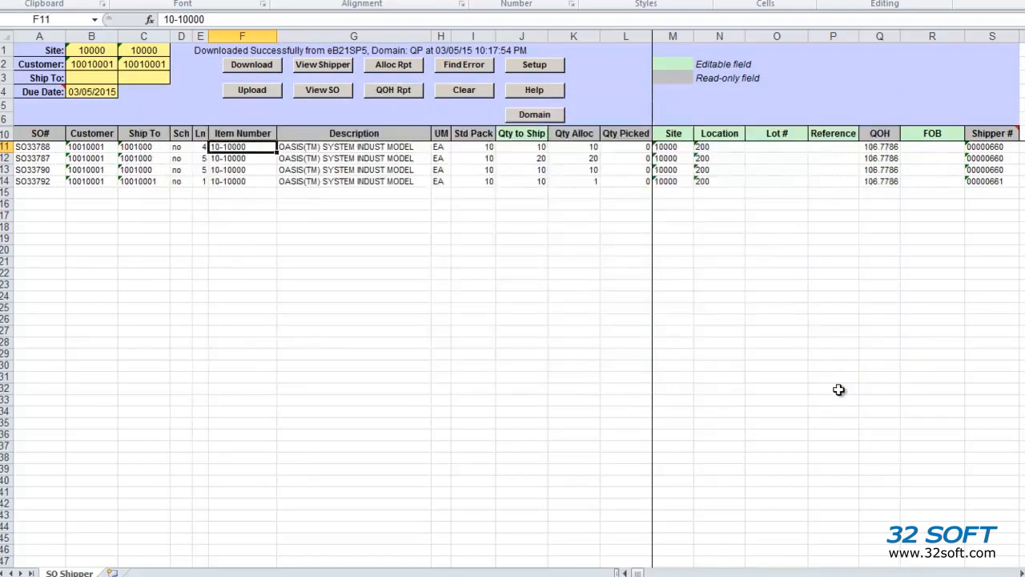